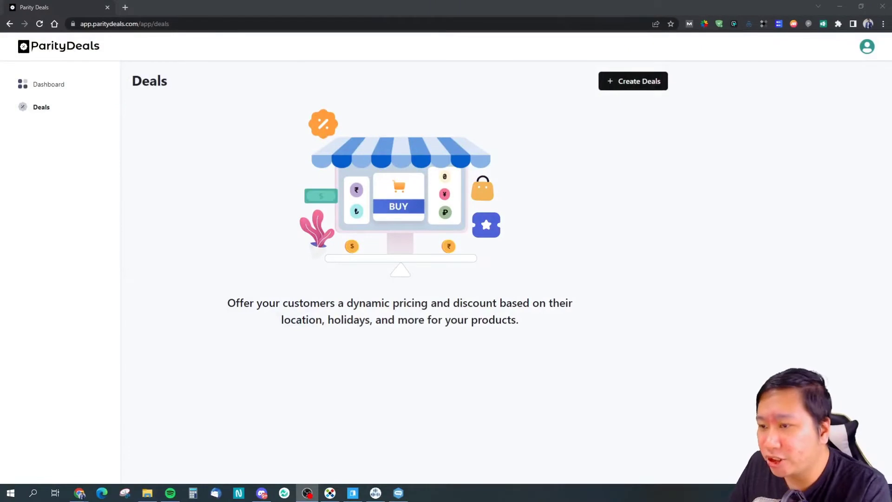
# Bring the Chrome window showing the empty ParityDeals Deals page to the front.
pyautogui.click(634, 227)
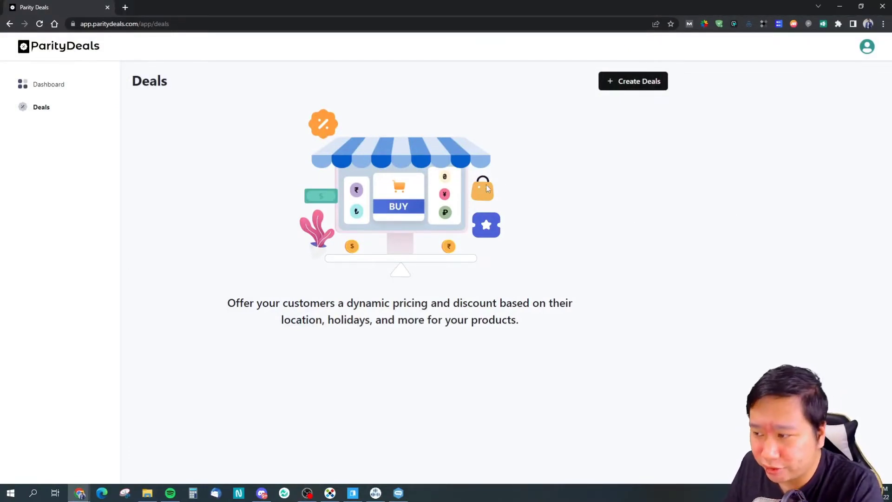
# Choose 'Create Deals manually' from the Create Deals menu.
pyautogui.click(630, 84)
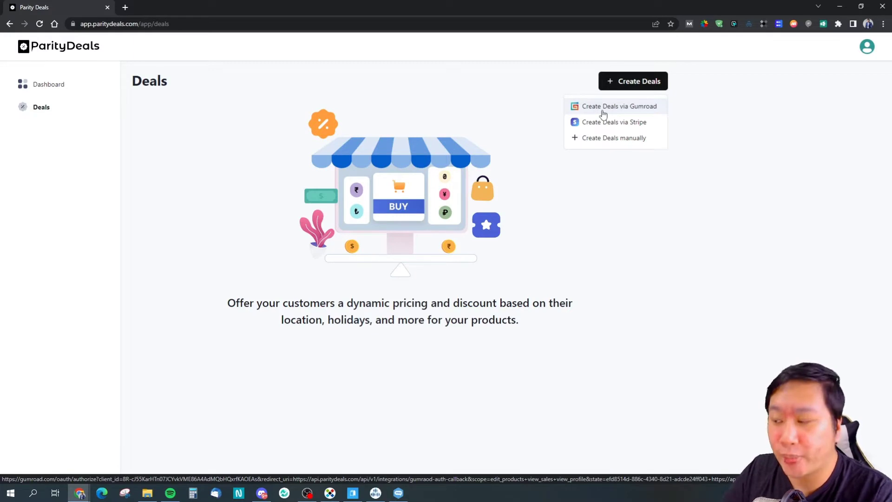
pyautogui.click(594, 143)
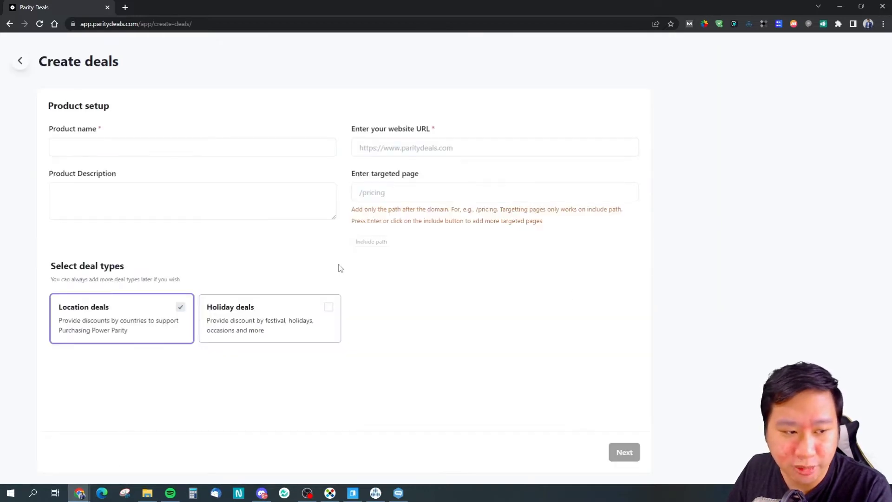
pyautogui.click(133, 141)
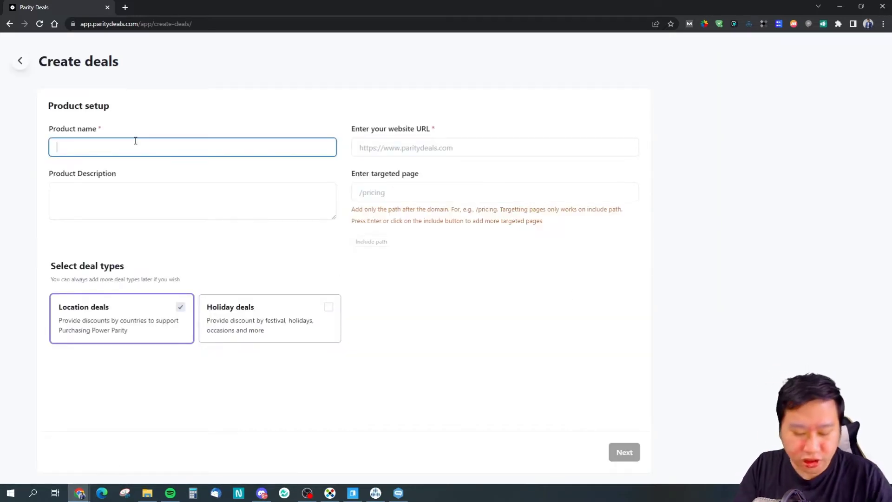
pyautogui.write('Test')
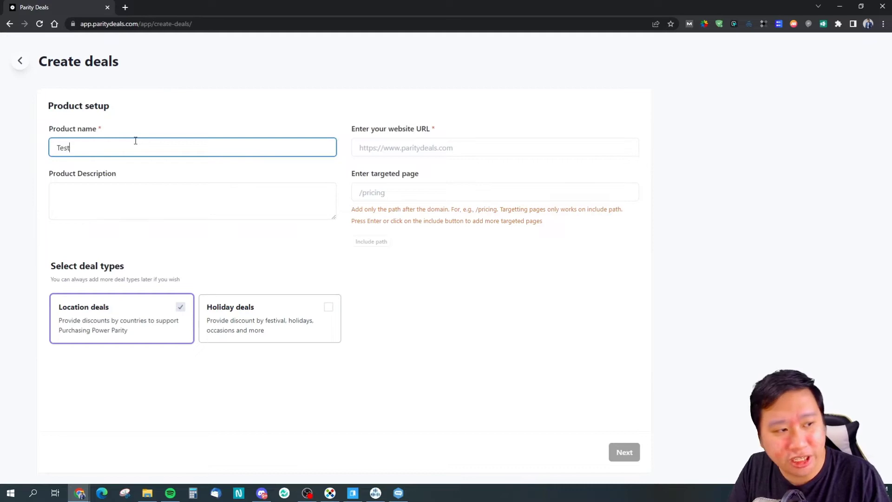
pyautogui.press('Tab')
pyautogui.write('test')
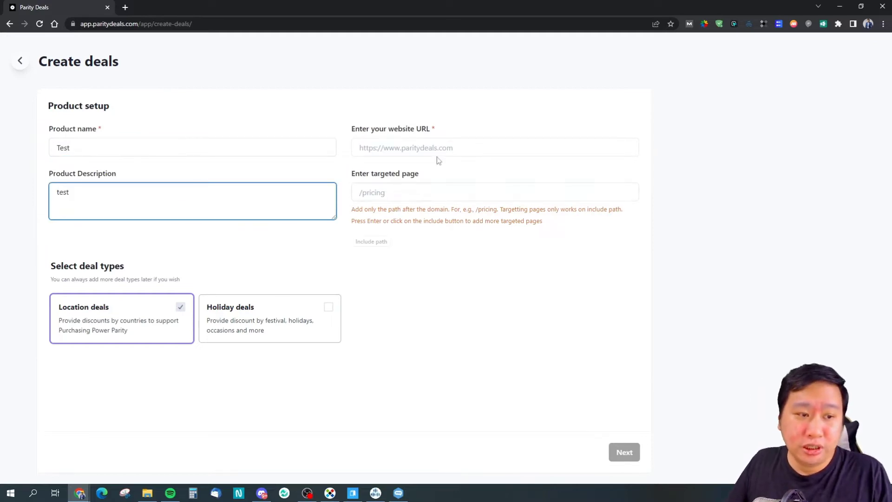
pyautogui.click(444, 152)
pyautogui.write('Test')
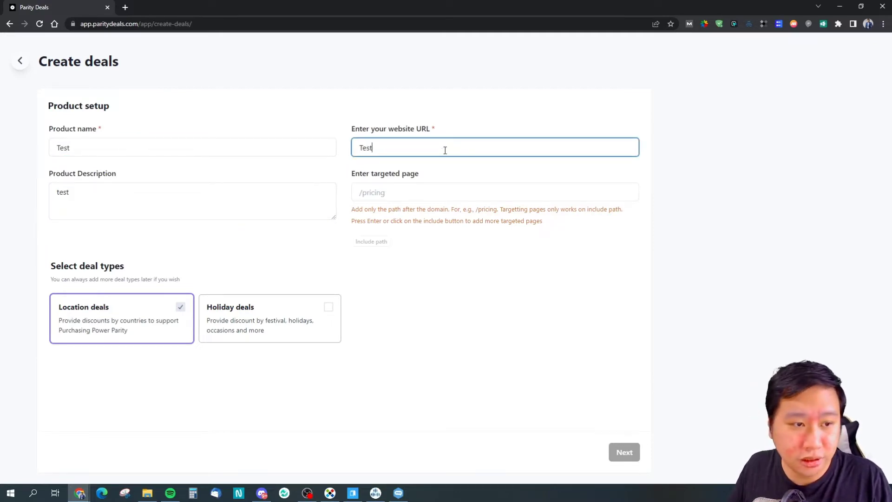
pyautogui.press('BackSpace')
pyautogui.press('BackSpace')
pyautogui.press('BackSpace')
pyautogui.press('BackSpace')
pyautogui.write('httpd')
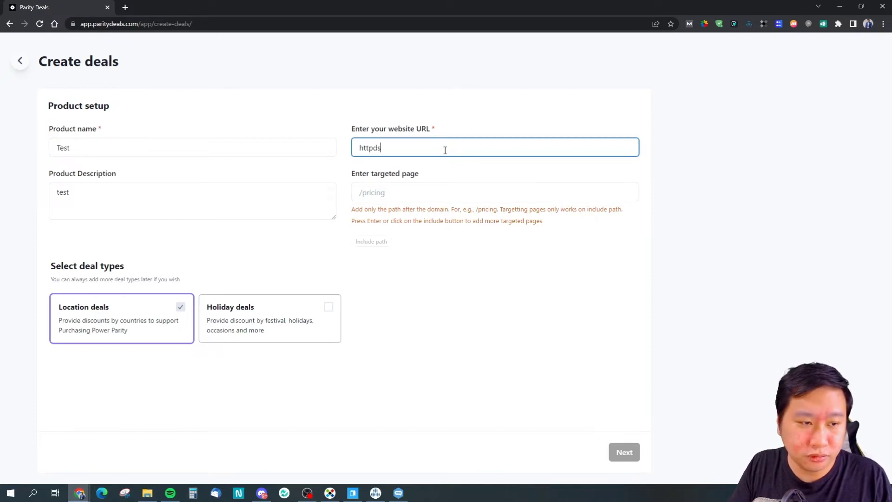
pyautogui.press('BackSpace')
pyautogui.write('s://decisivema')
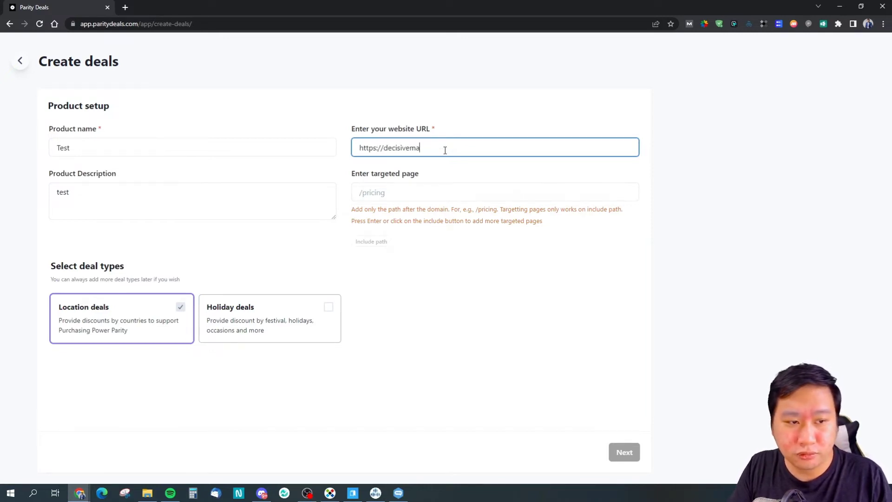
pyautogui.write('rketer.com')
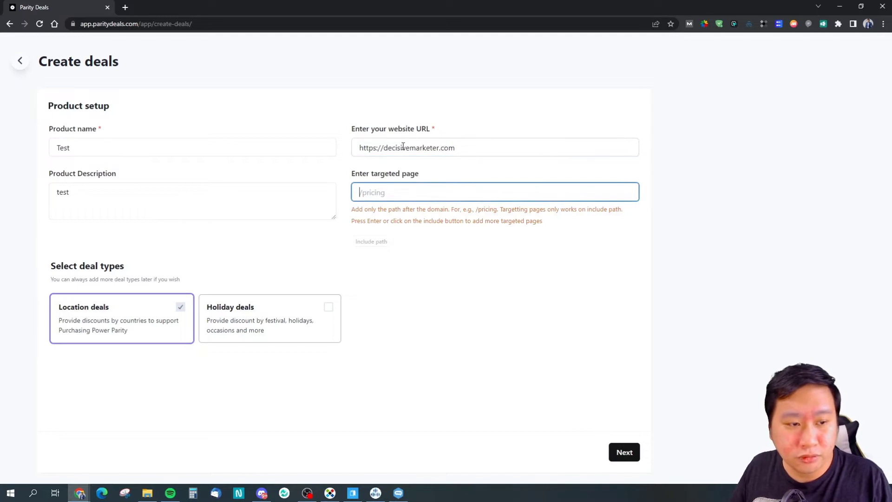
pyautogui.write('/pricing')
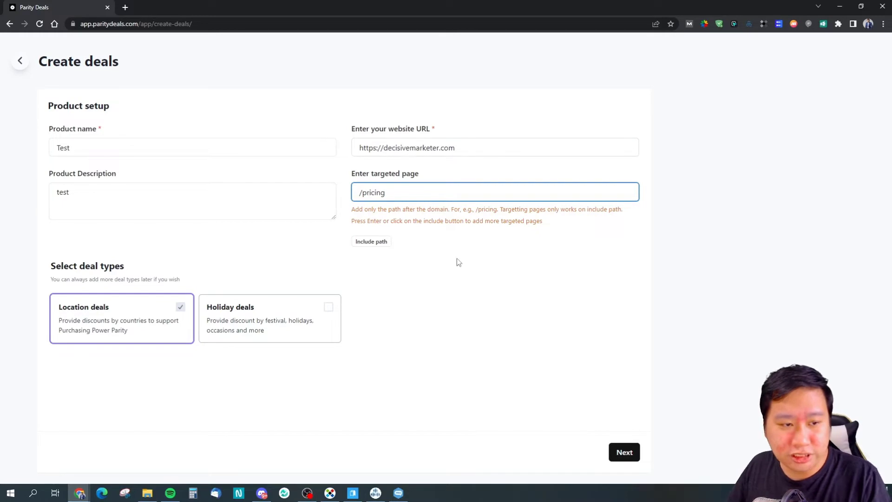
# Keep Location deals as the only deal type and advance to the location coupon setup.
pyautogui.click(459, 263)
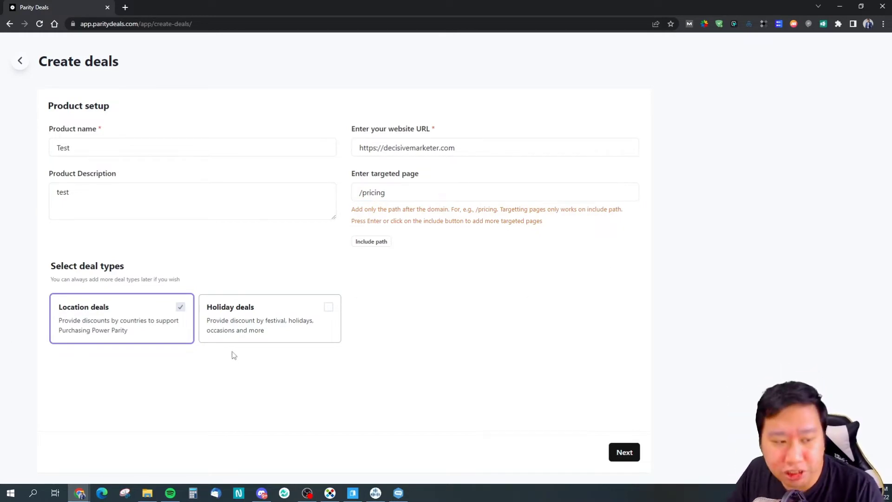
pyautogui.click(328, 309)
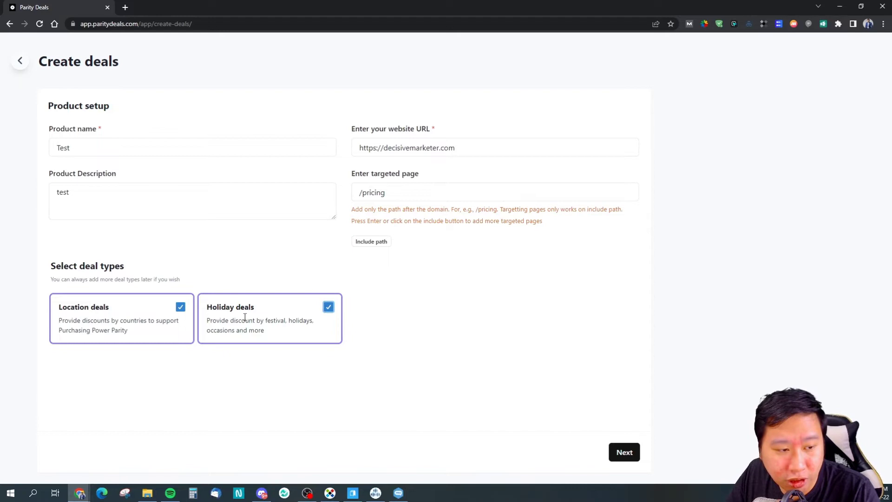
pyautogui.click(180, 307)
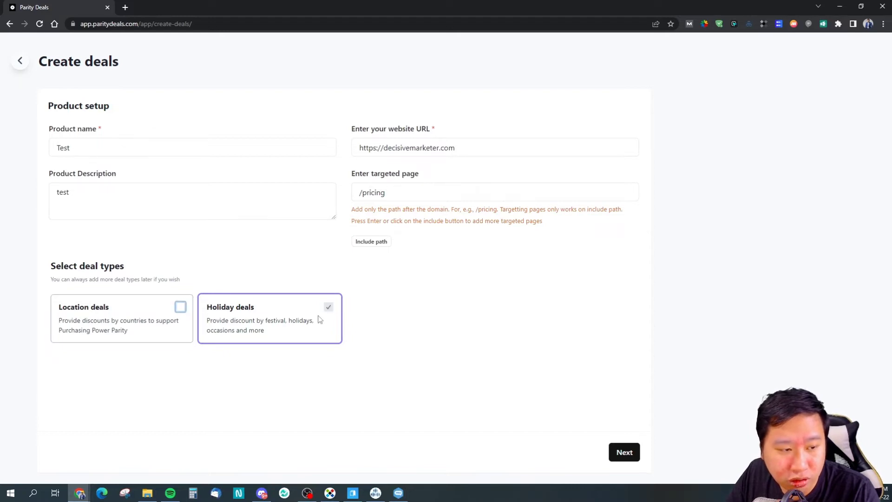
pyautogui.click(184, 308)
pyautogui.click(329, 307)
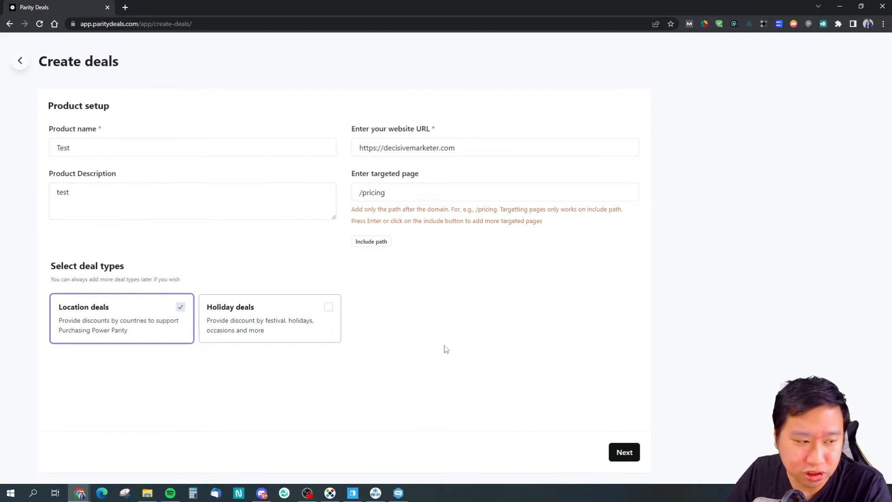
pyautogui.click(621, 452)
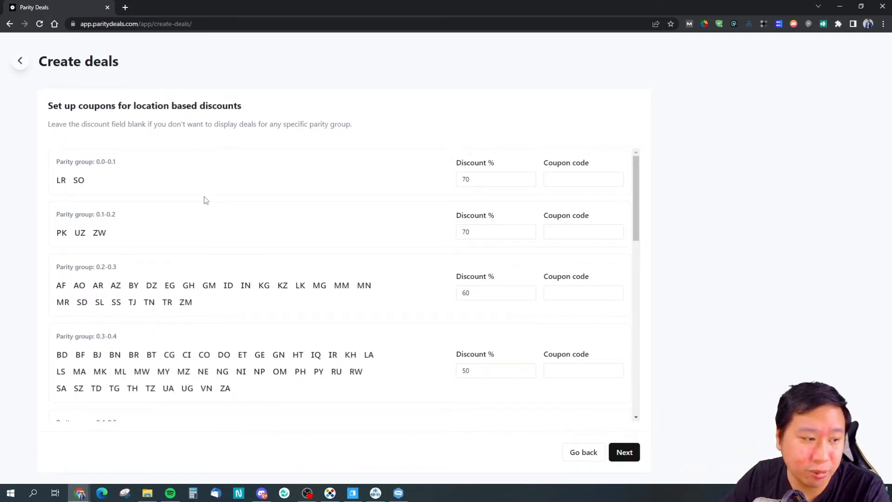
pyautogui.scroll(-4, 194, 209)
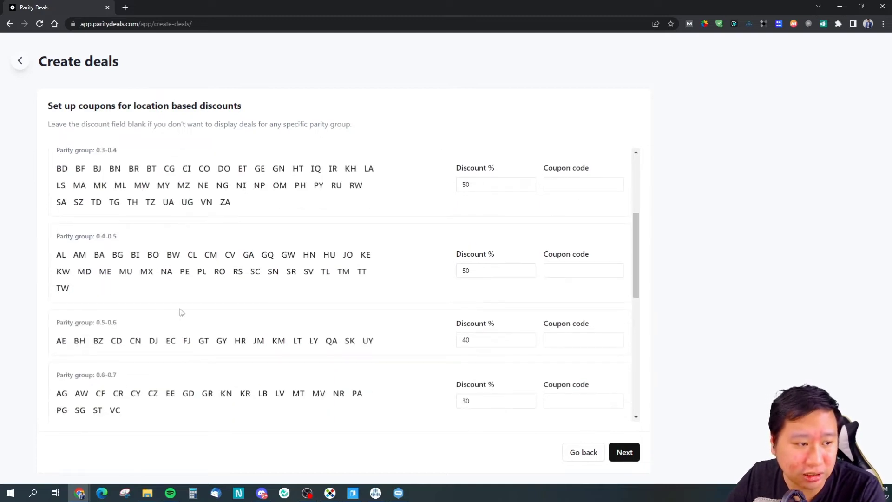
pyautogui.scroll(-6, 139, 306)
pyautogui.scroll(-1, 141, 307)
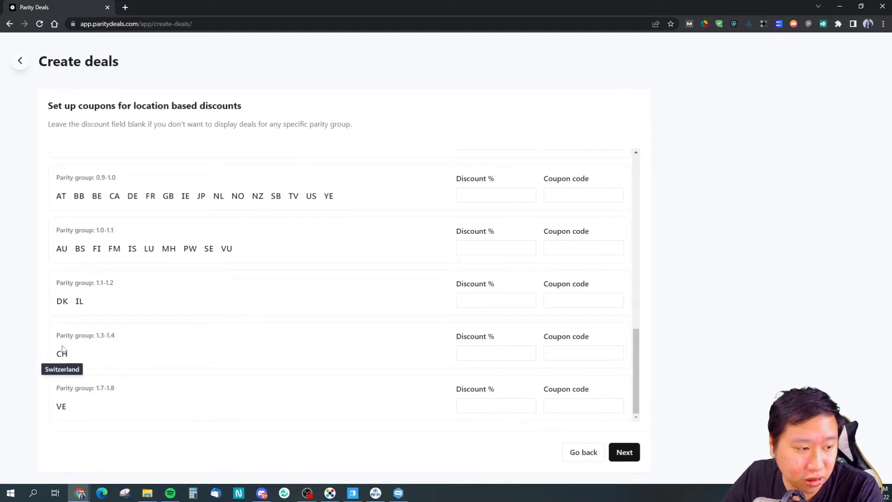
pyautogui.scroll(5, 102, 337)
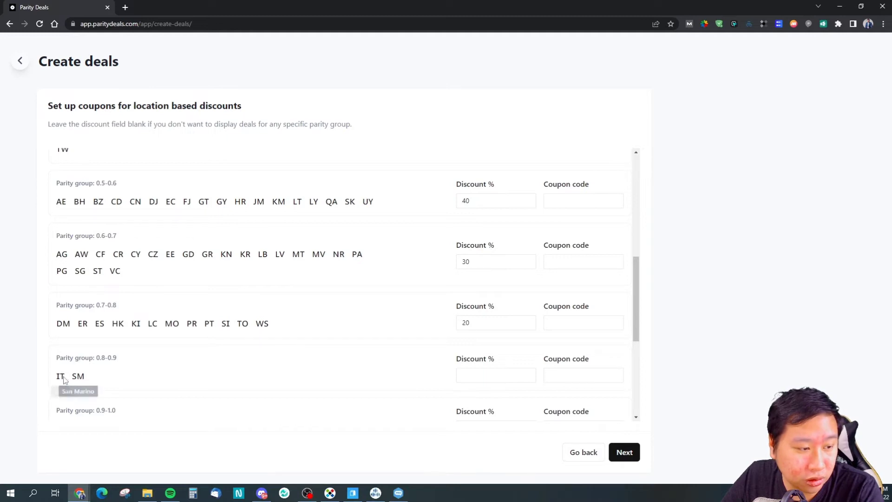
pyautogui.scroll(-2, 63, 379)
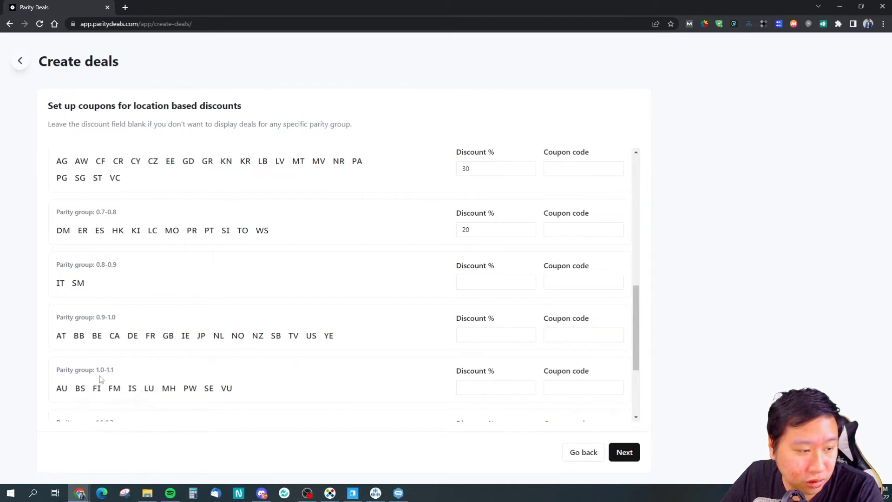
pyautogui.scroll(10, 99, 370)
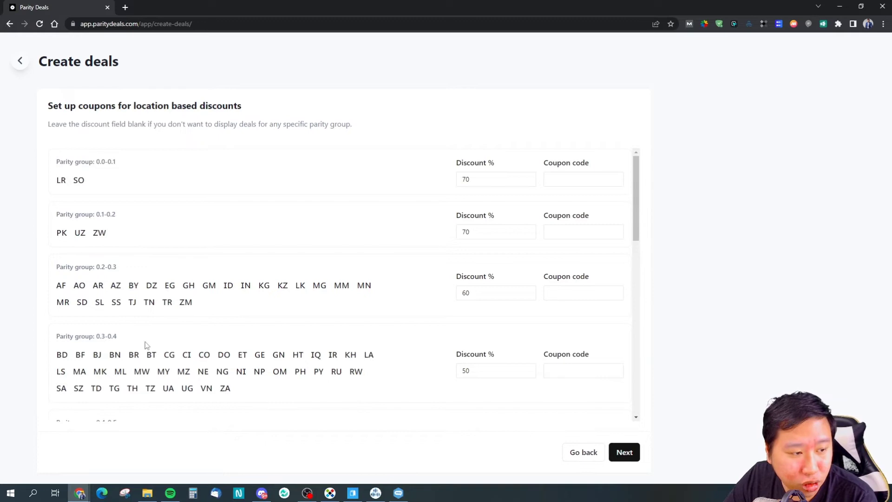
pyautogui.scroll(-2, 146, 343)
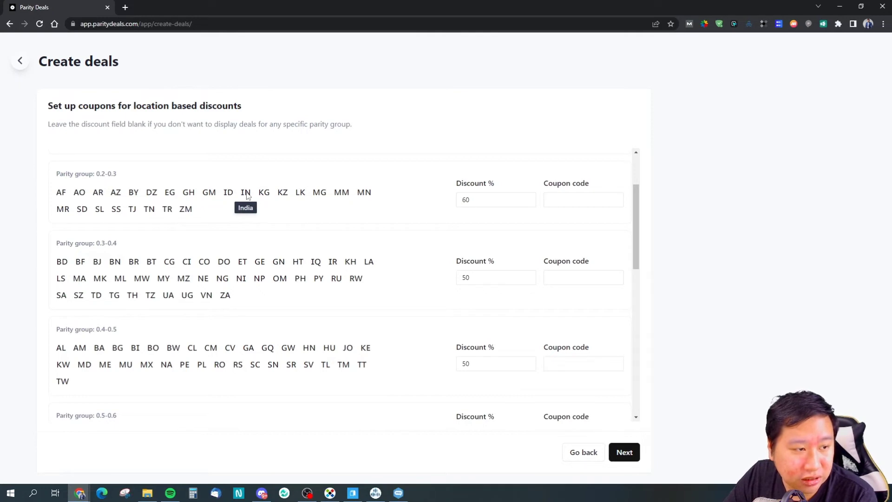
pyautogui.scroll(2, 171, 300)
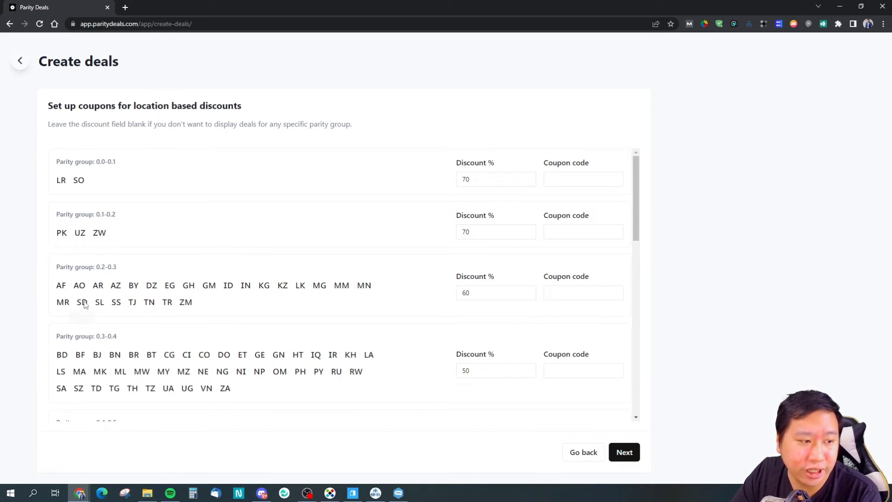
pyautogui.scroll(-5, 386, 325)
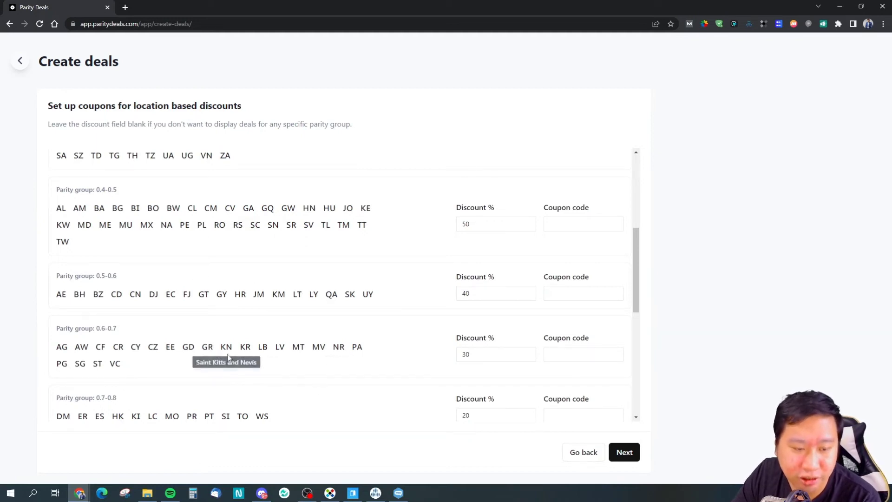
pyautogui.scroll(-4, 225, 355)
pyautogui.scroll(-3, 158, 275)
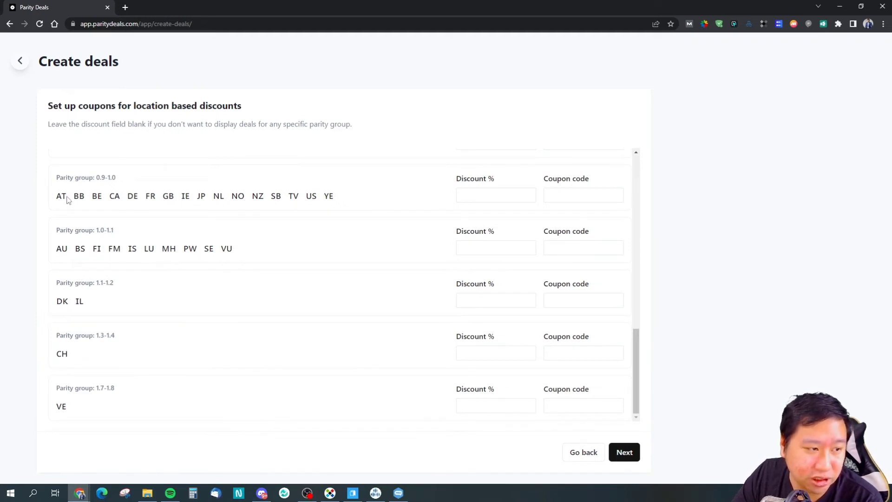
pyautogui.scroll(3, 135, 303)
pyautogui.scroll(6, 260, 329)
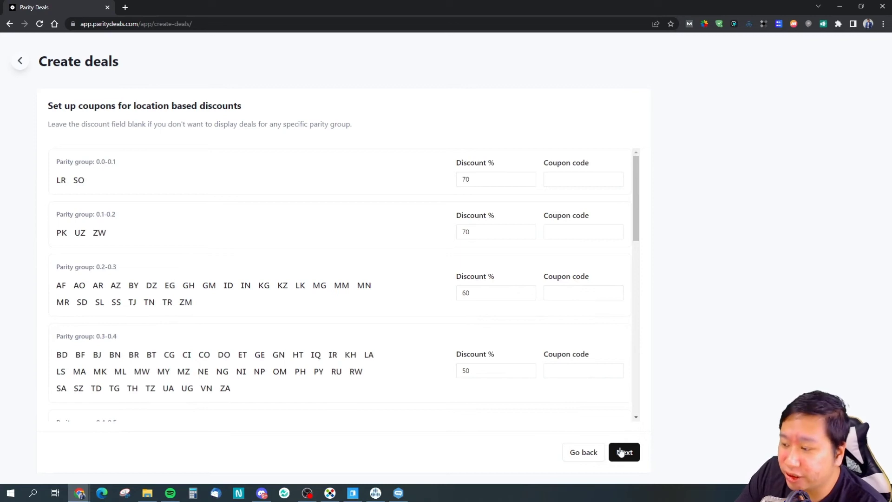
pyautogui.scroll(-5, 505, 321)
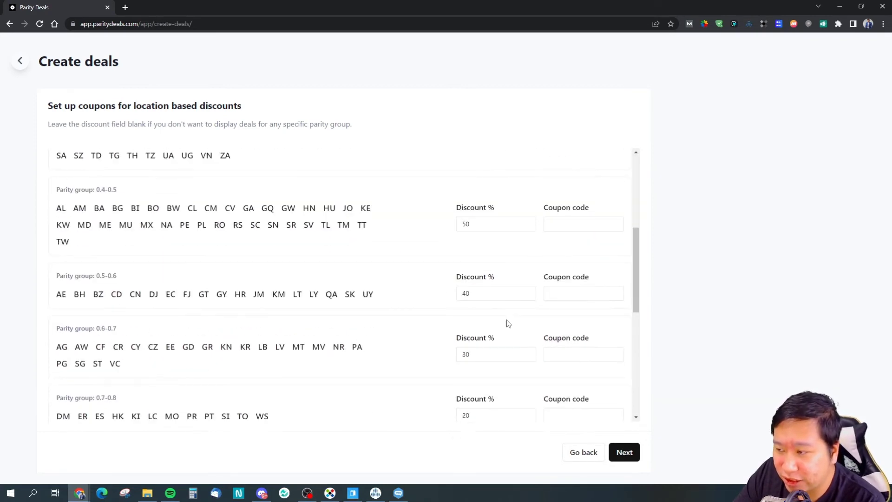
pyautogui.scroll(5, 505, 314)
pyautogui.click(575, 181)
# Review the default location banner message on the Customize step, leaving the close icon off.
pyautogui.click(628, 454)
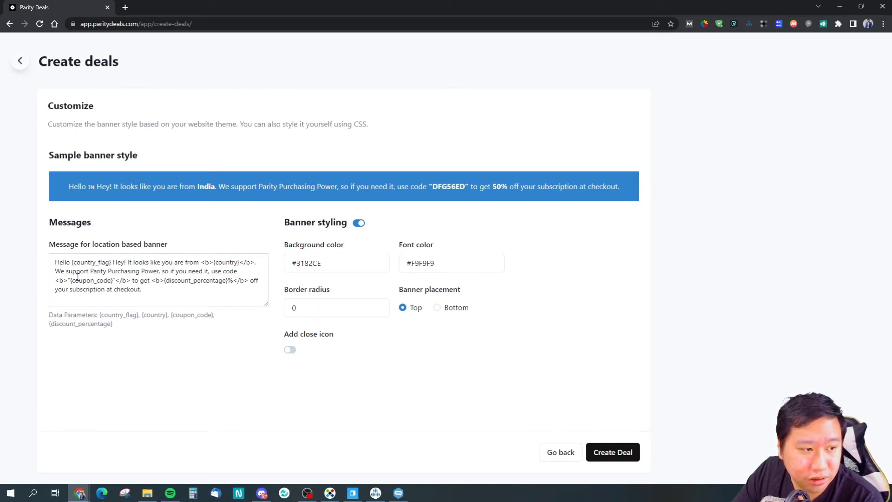
pyautogui.moveTo(55, 263); pyautogui.dragTo(140, 280)
pyautogui.click(145, 280)
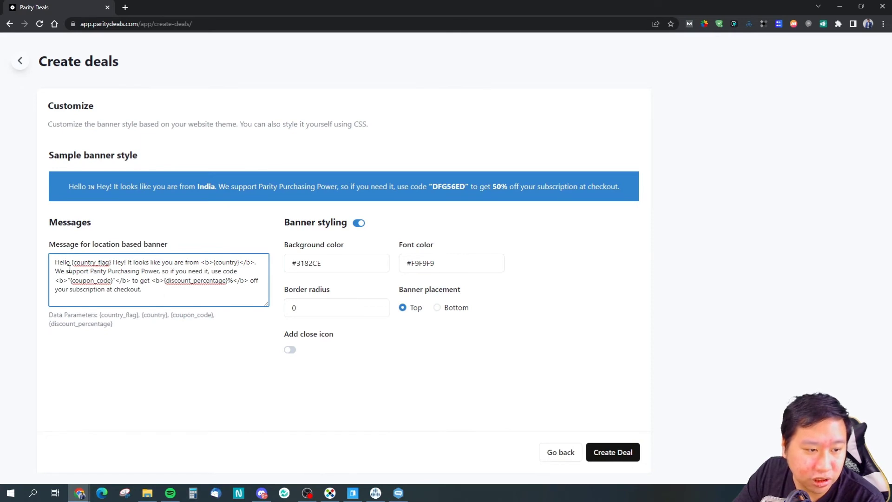
pyautogui.moveTo(75, 269); pyautogui.dragTo(151, 281)
pyautogui.click(154, 281)
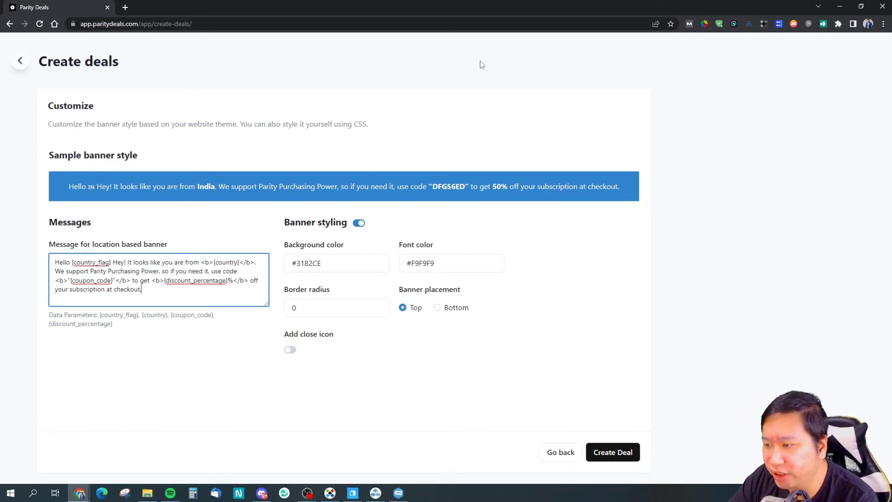
pyautogui.click(293, 353)
pyautogui.click(292, 351)
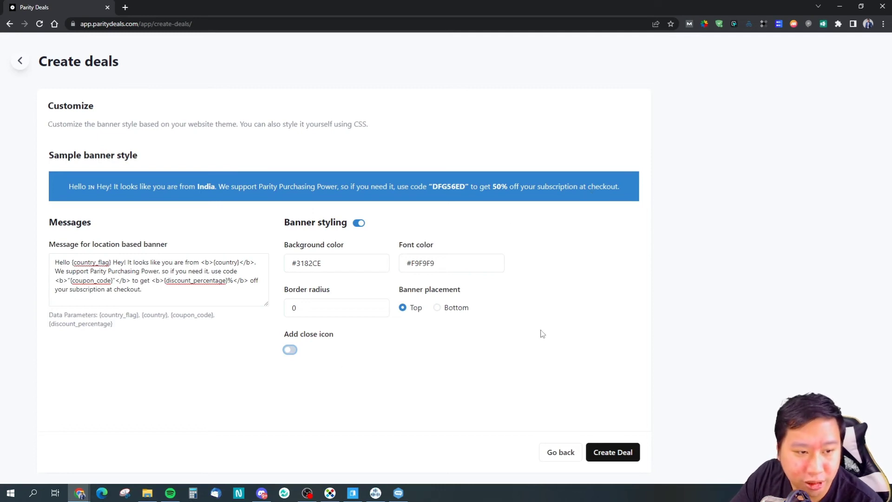
# Create the location deal and select its banner.js embed script on the success page.
pyautogui.click(602, 451)
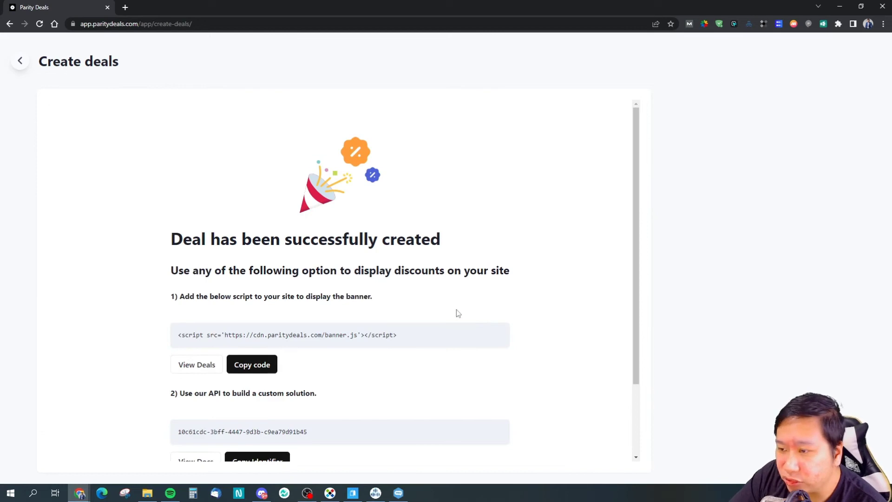
pyautogui.scroll(-2, 468, 303)
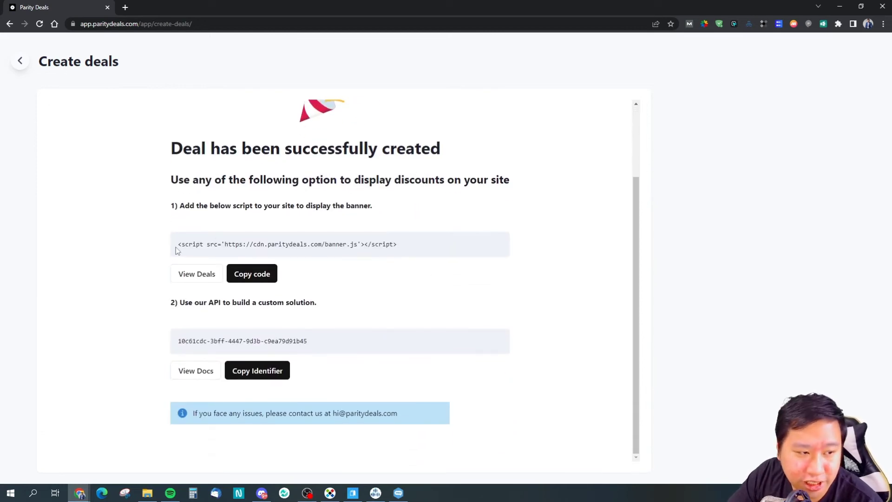
pyautogui.moveTo(177, 247); pyautogui.dragTo(408, 249)
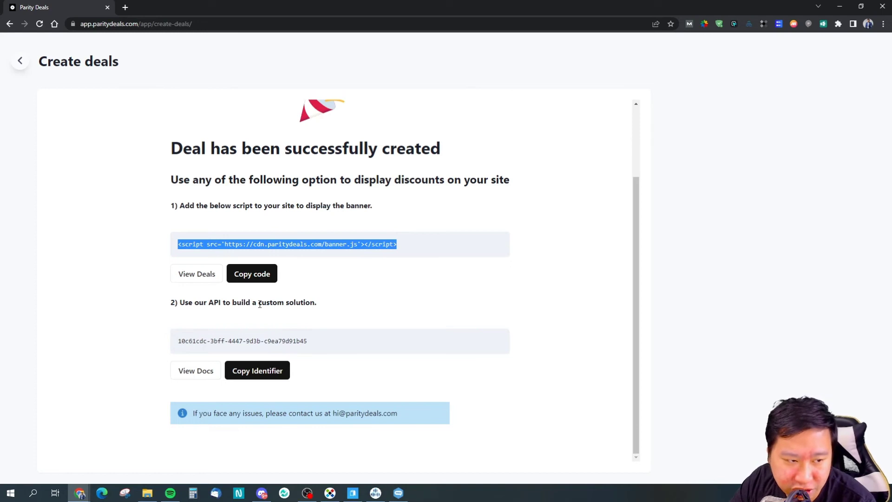
pyautogui.scroll(2, 531, 204)
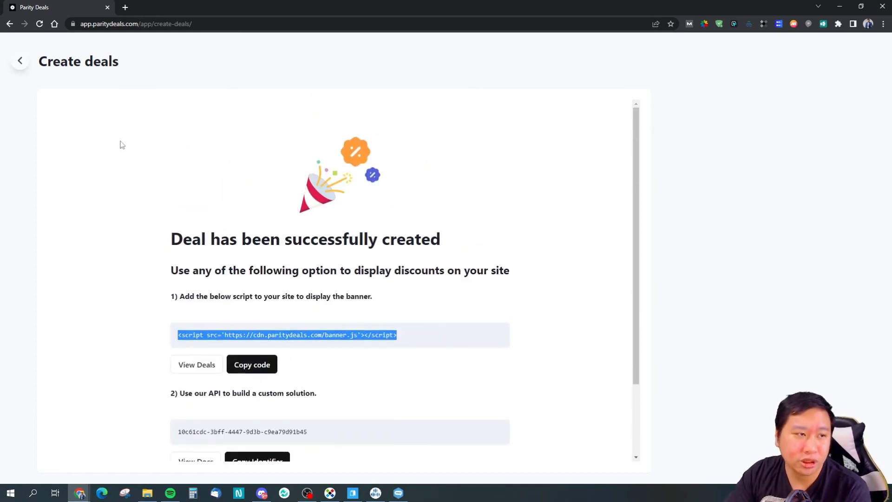
pyautogui.scroll(-2, 232, 219)
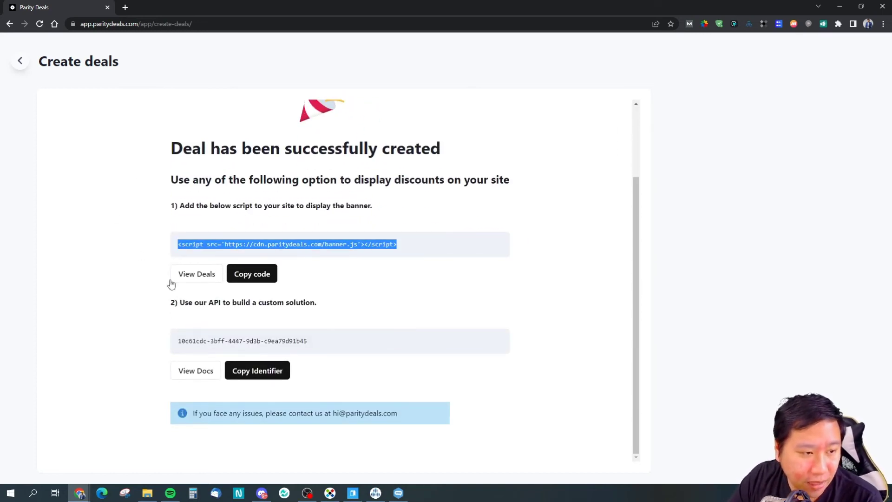
# Start a second manual deal from the Deals list with Holiday deals as the only type.
pyautogui.click(20, 60)
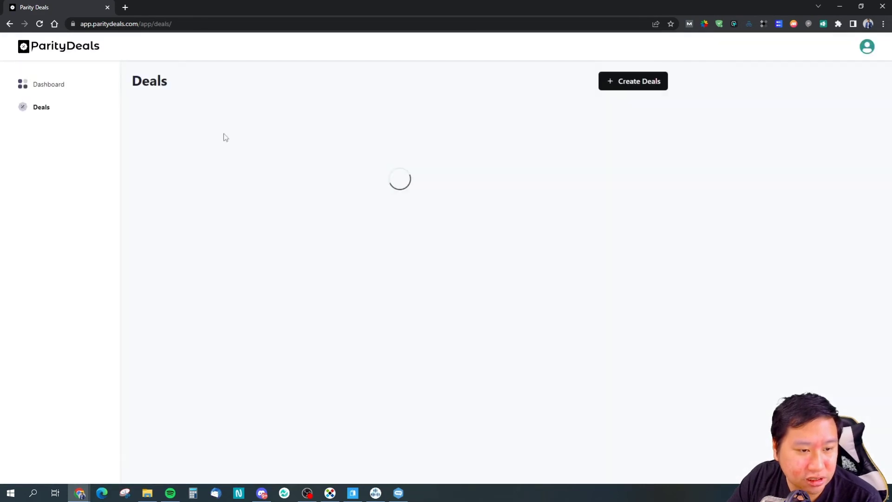
pyautogui.click(637, 80)
pyautogui.click(609, 137)
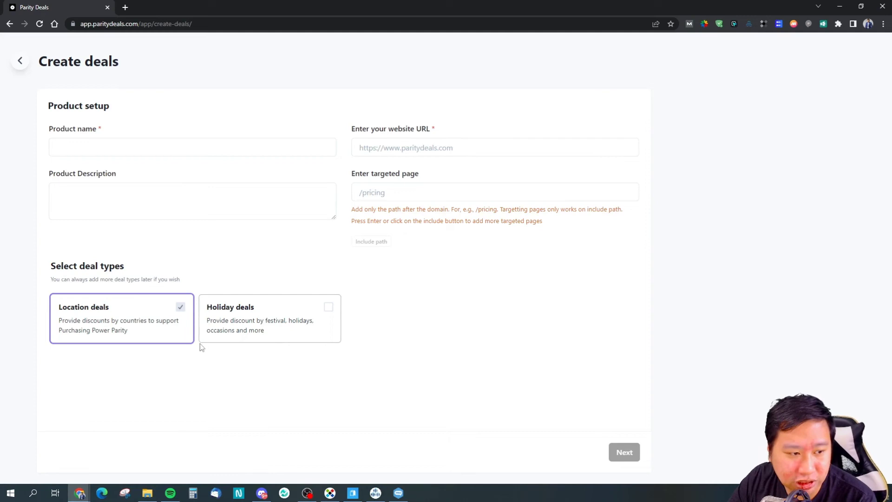
pyautogui.click(330, 309)
pyautogui.click(181, 309)
pyautogui.click(154, 150)
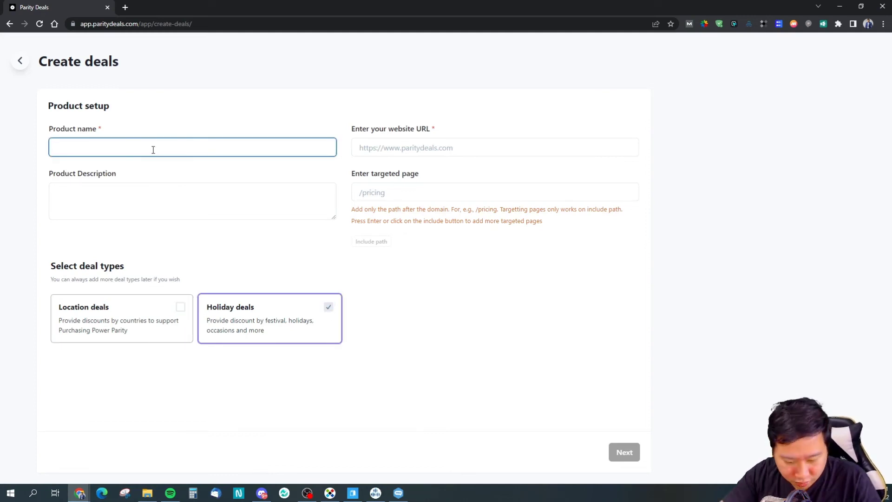
pyautogui.write('test1')
pyautogui.press('Tab')
pyautogui.write('tes')
pyautogui.click(446, 141)
pyautogui.write('http')
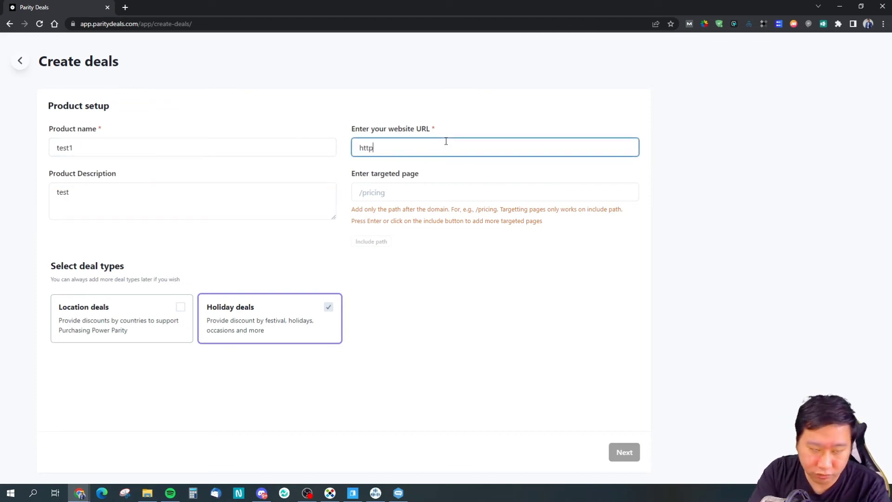
pyautogui.write('s://decisivemarketer.com')
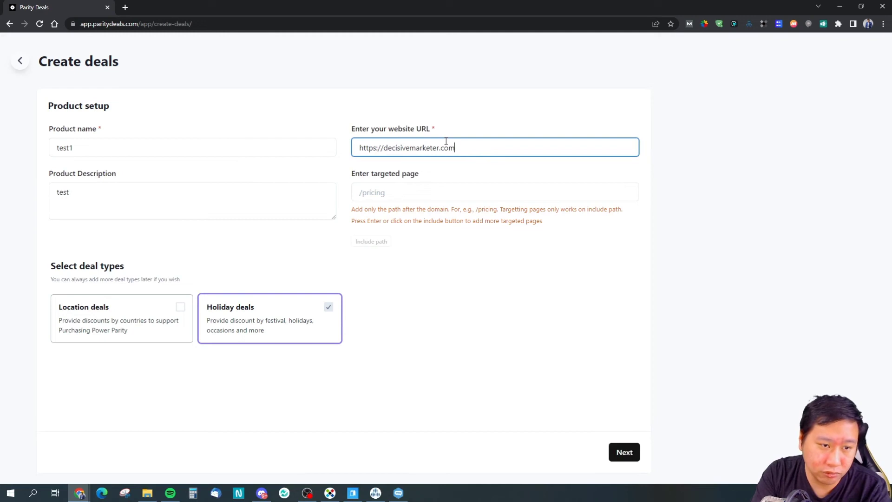
pyautogui.press('Tab')
pyautogui.write('/pricing')
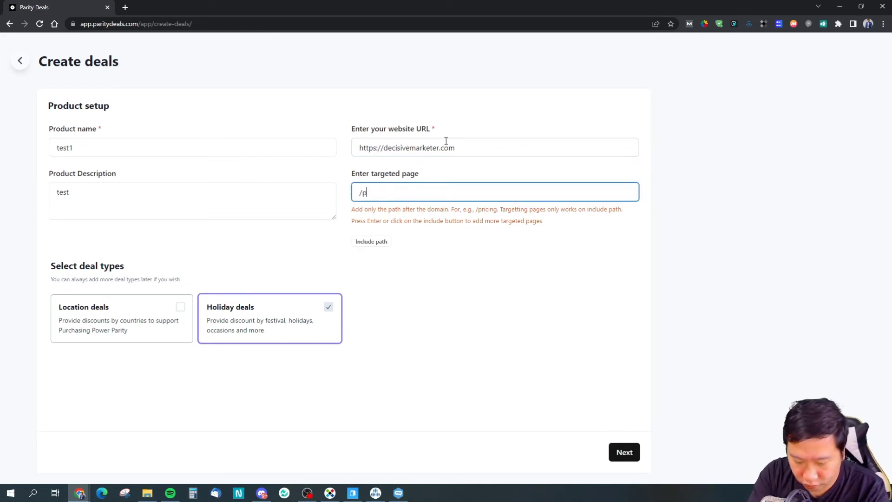
pyautogui.click(621, 453)
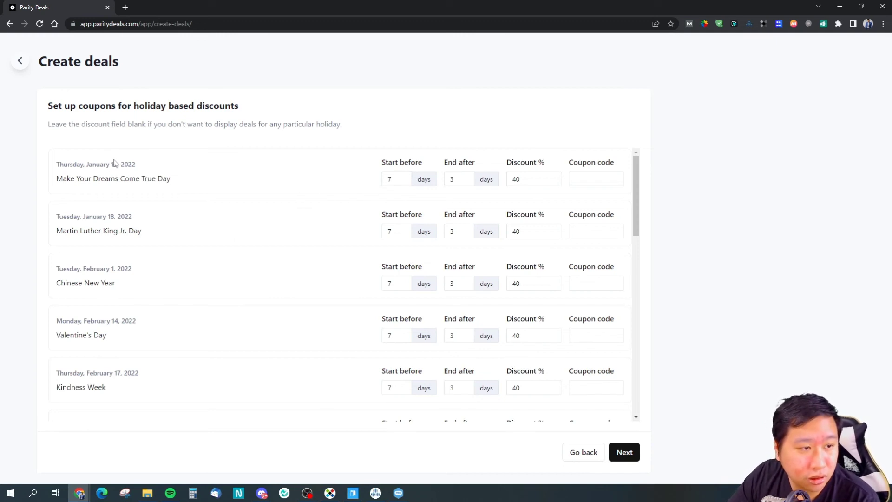
# Accept the 40% holiday coupons and default banner, create test1, and return to the Deals list.
pyautogui.scroll(-3, 333, 256)
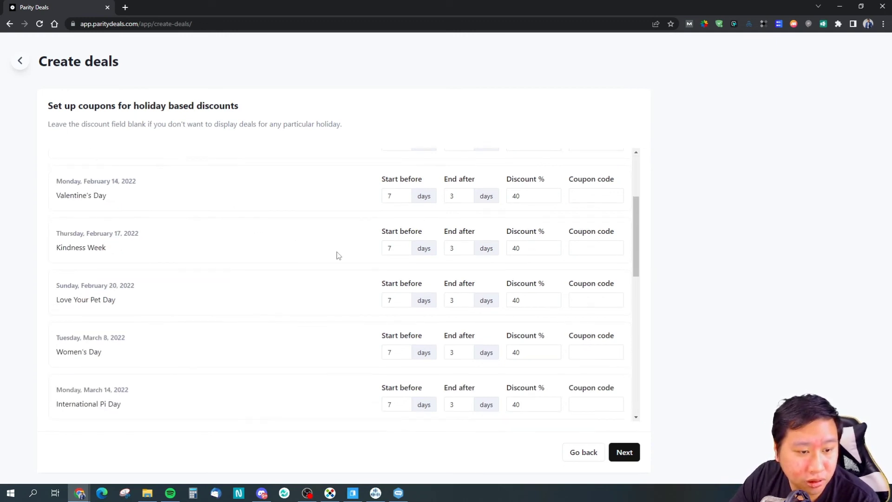
pyautogui.scroll(3, 338, 256)
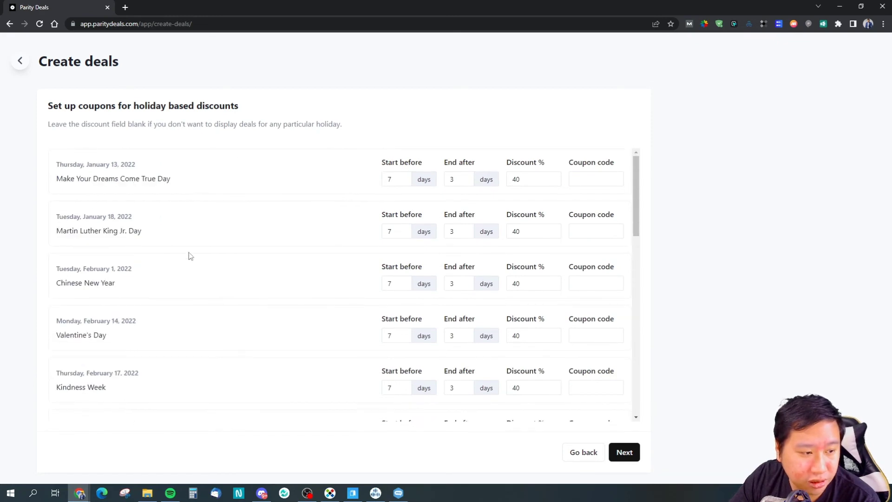
pyautogui.scroll(-15, 188, 266)
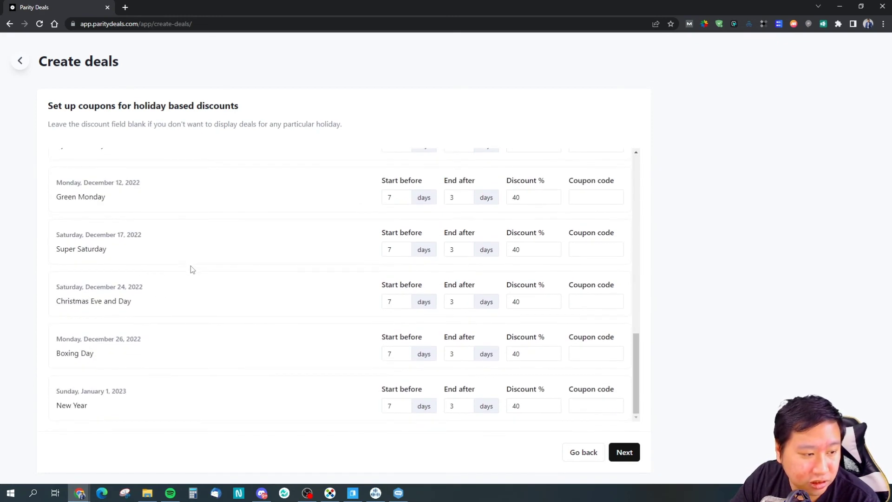
pyautogui.scroll(2, 186, 277)
pyautogui.scroll(-2, 179, 283)
pyautogui.scroll(1, 181, 285)
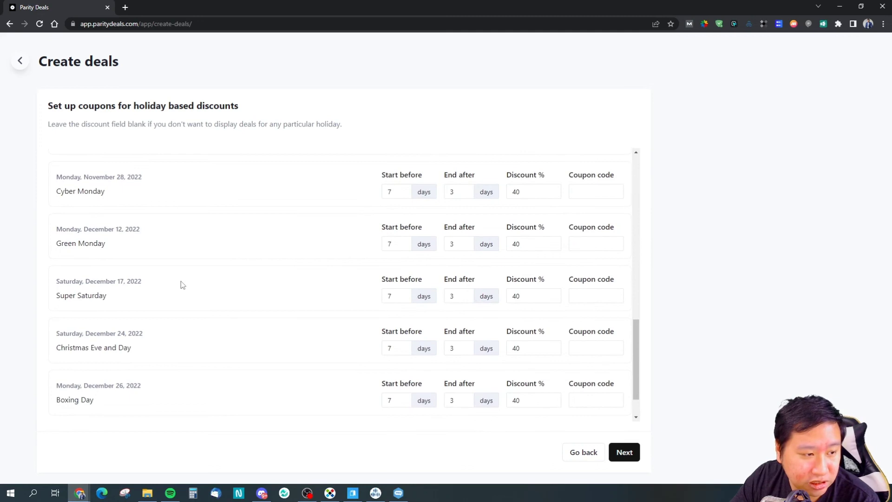
pyautogui.scroll(12, 182, 285)
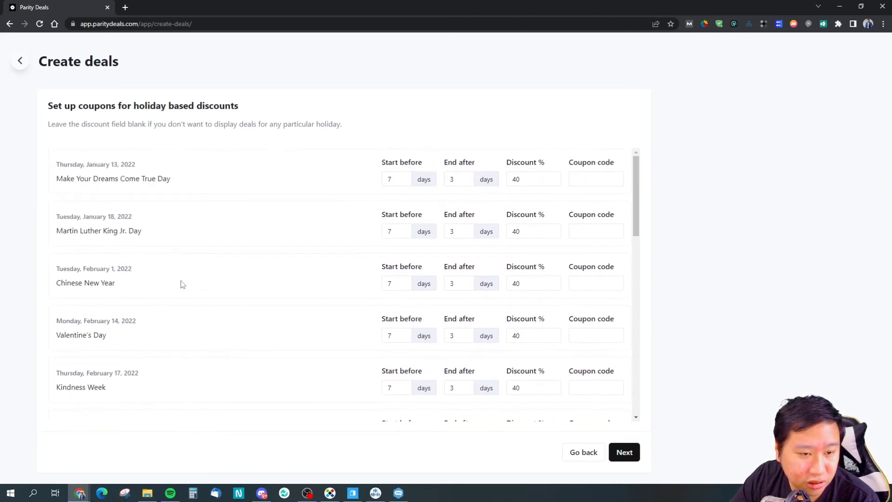
pyautogui.click(624, 452)
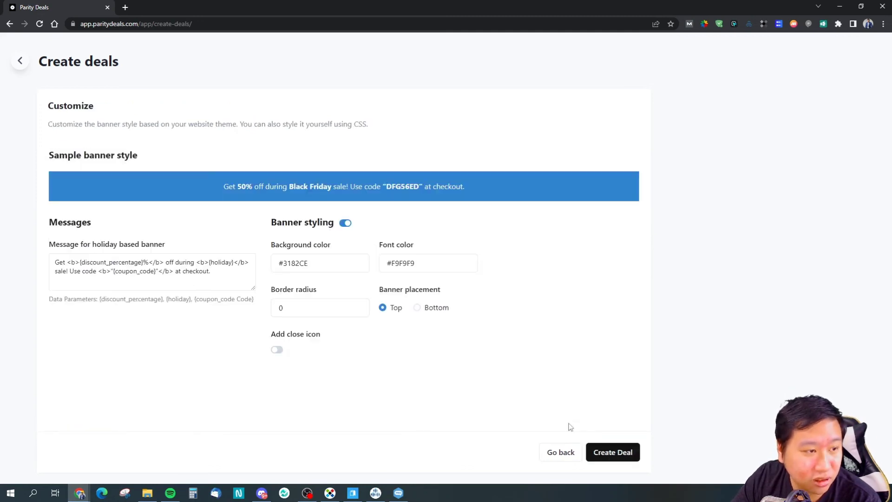
pyautogui.click(609, 454)
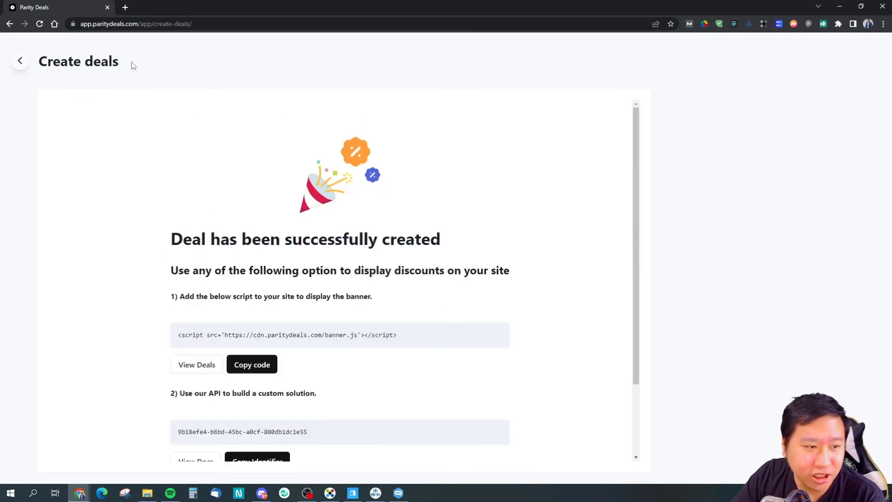
pyautogui.click(20, 61)
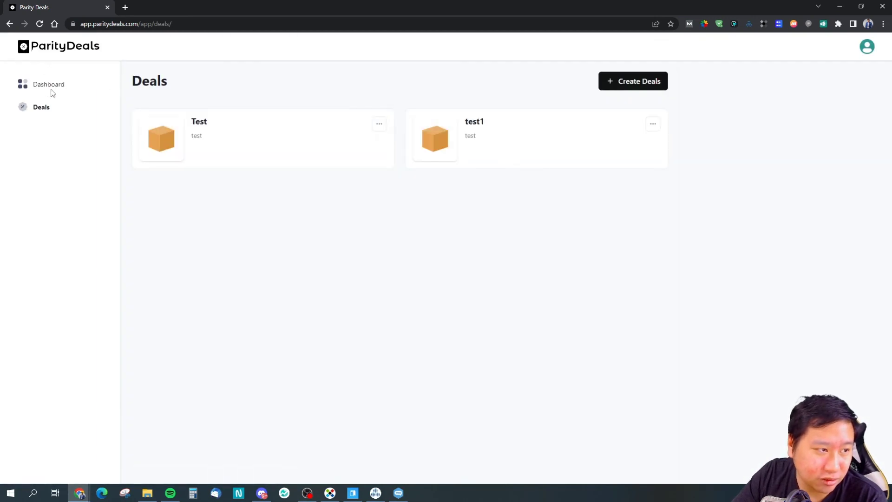
pyautogui.click(628, 88)
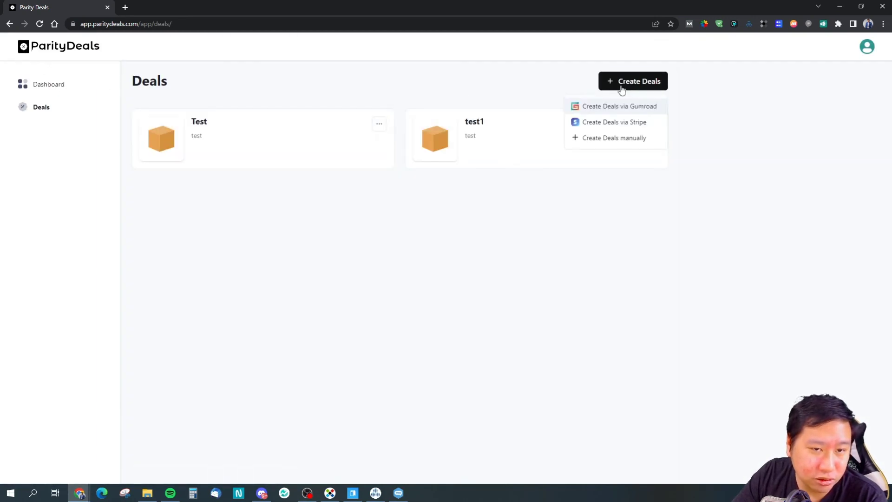
pyautogui.click(588, 123)
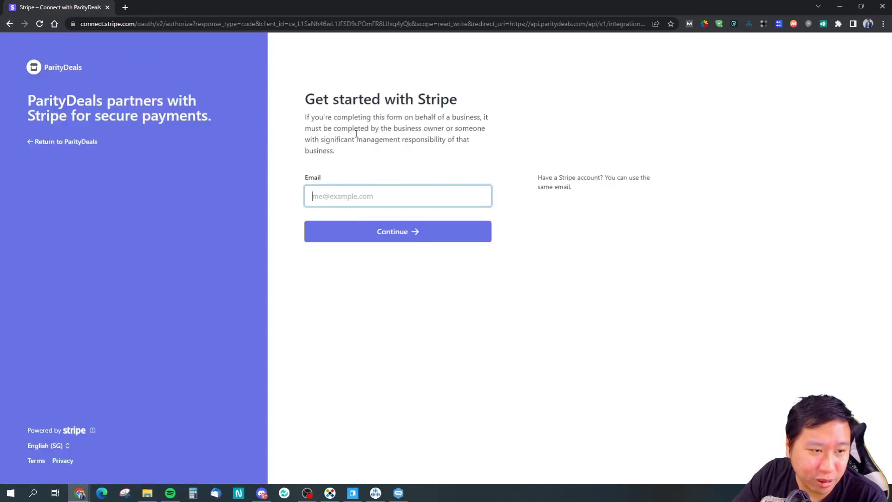
pyautogui.click(10, 24)
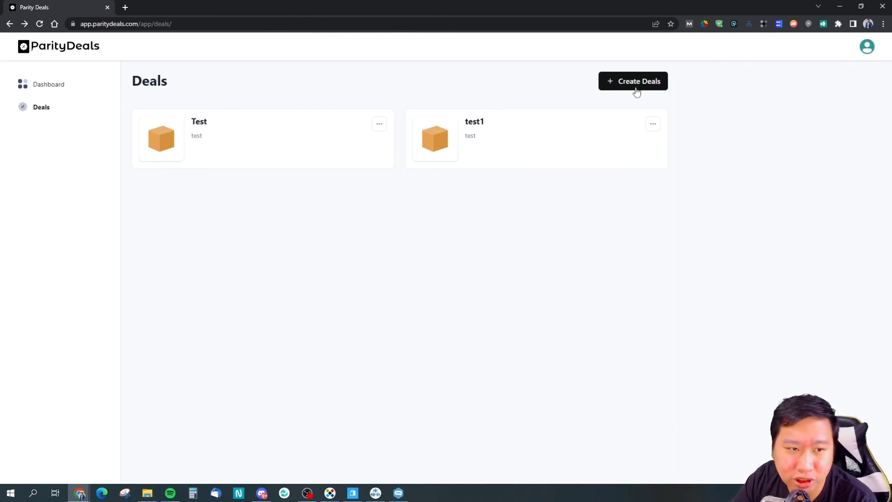
pyautogui.click(626, 89)
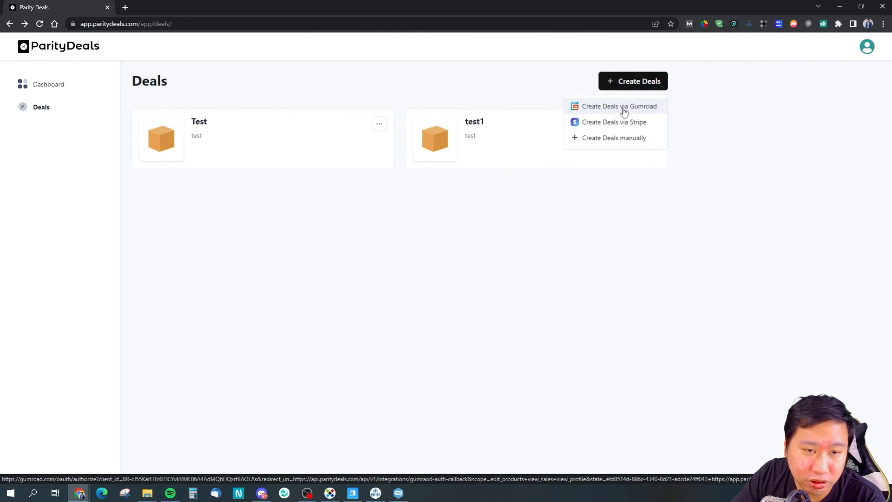
pyautogui.click(623, 112)
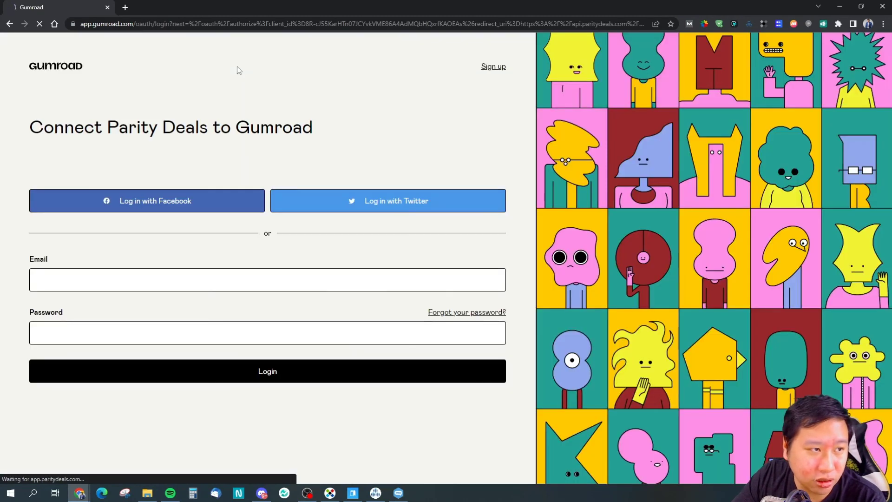
pyautogui.click(10, 24)
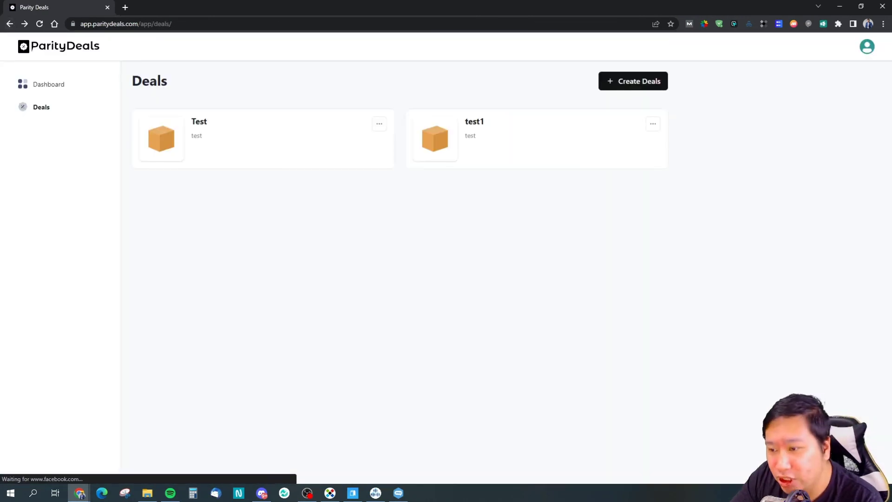